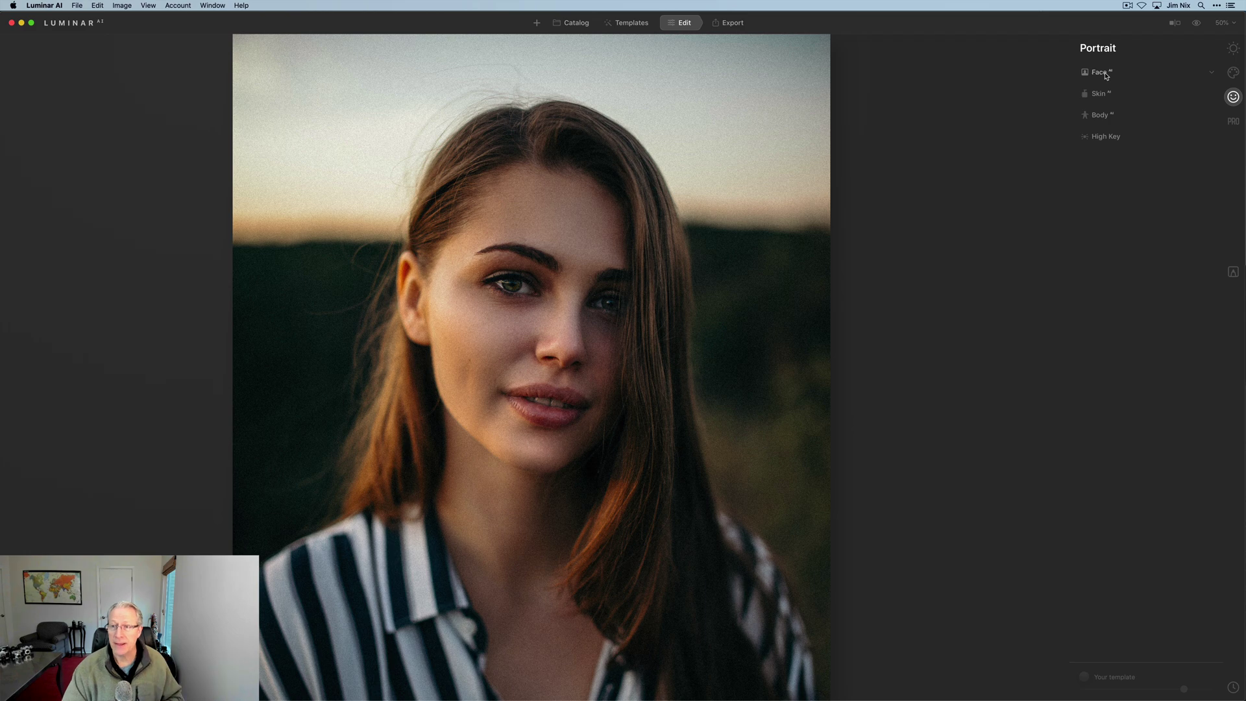
# - Expand Face AI to show its sliders: Face Light and Slim Face at 0, Iris Visibility 80
pyautogui.click(1103, 72)
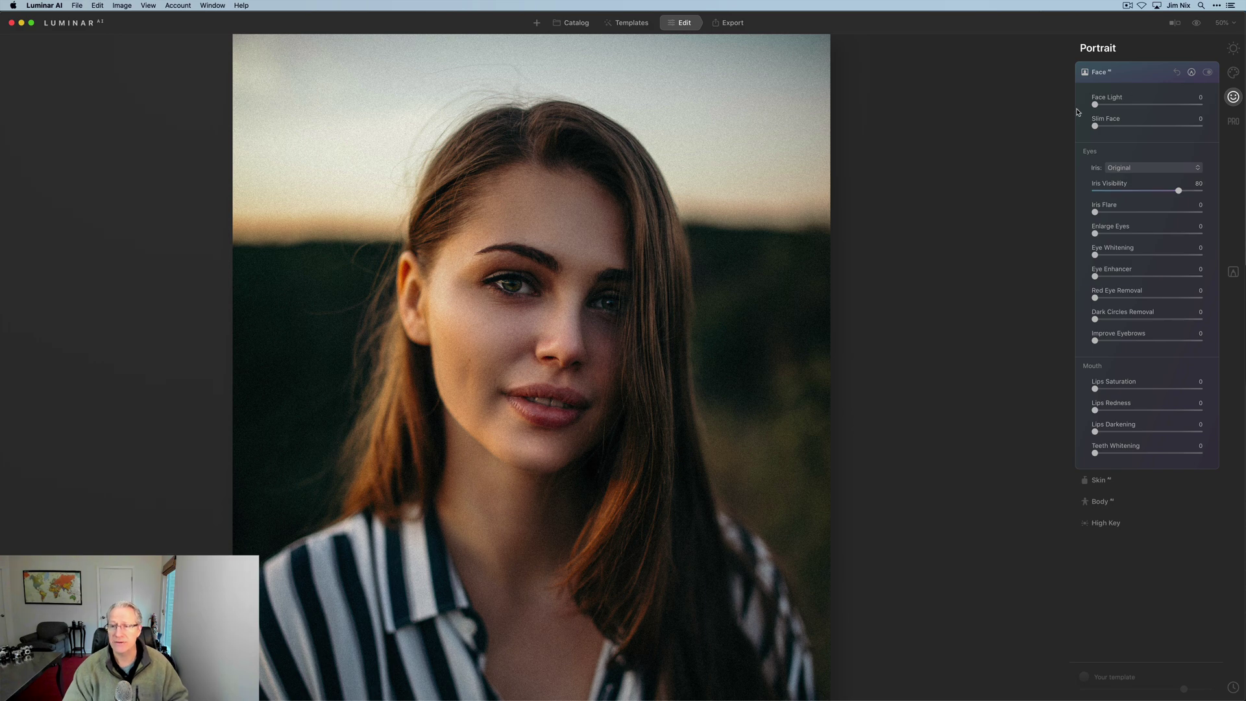
pyautogui.moveTo(1095, 106); pyautogui.dragTo(1038, 124)
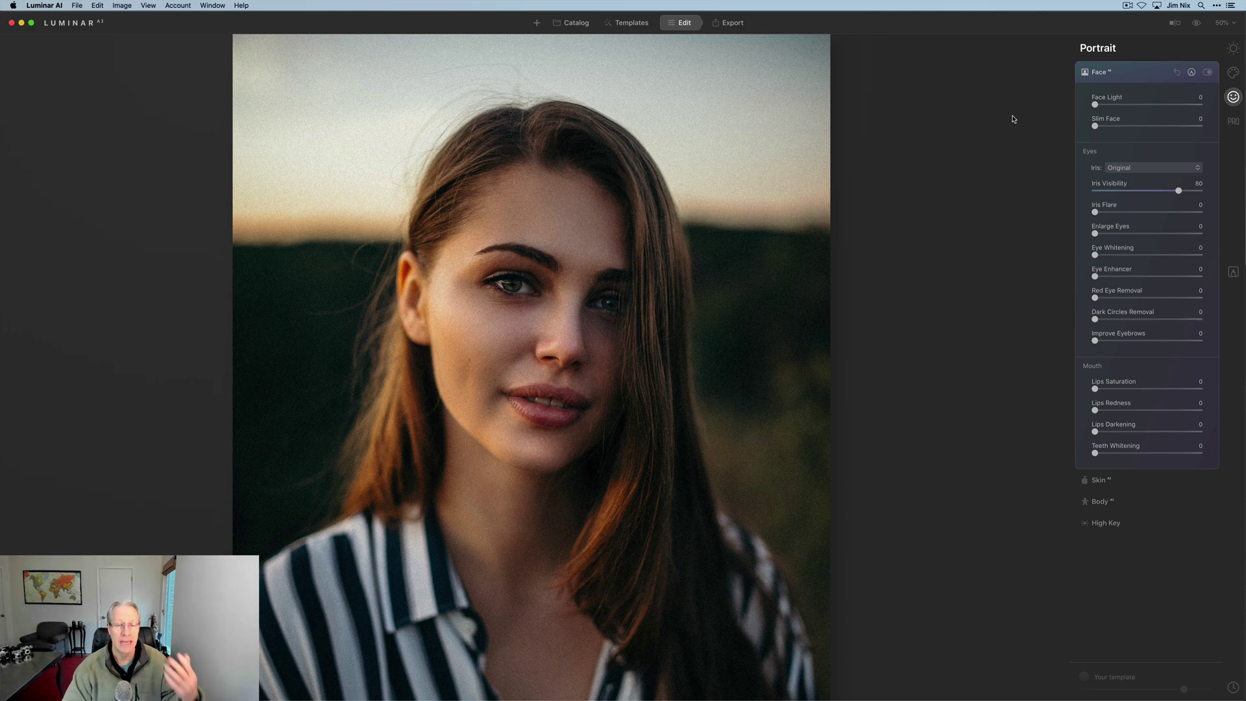
# - Preview the Owl and Cat iris colours, then settle on Blue irises
pyautogui.click(1137, 170)
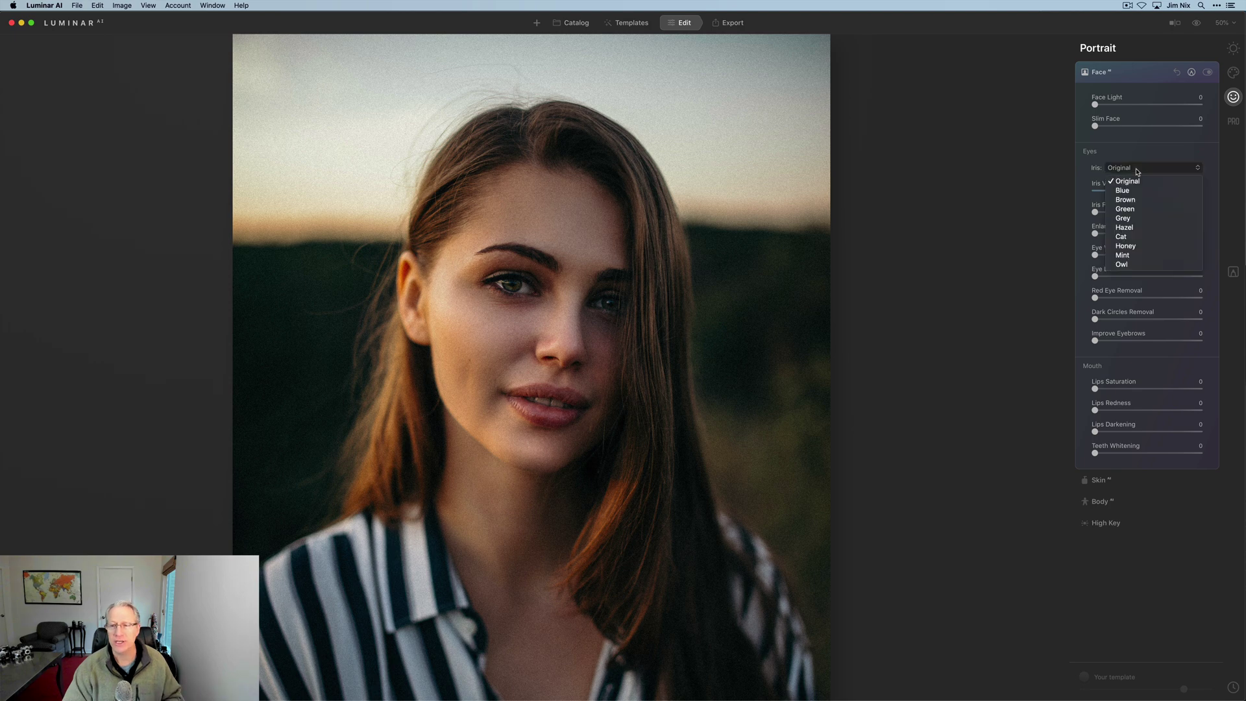
pyautogui.click(1132, 184)
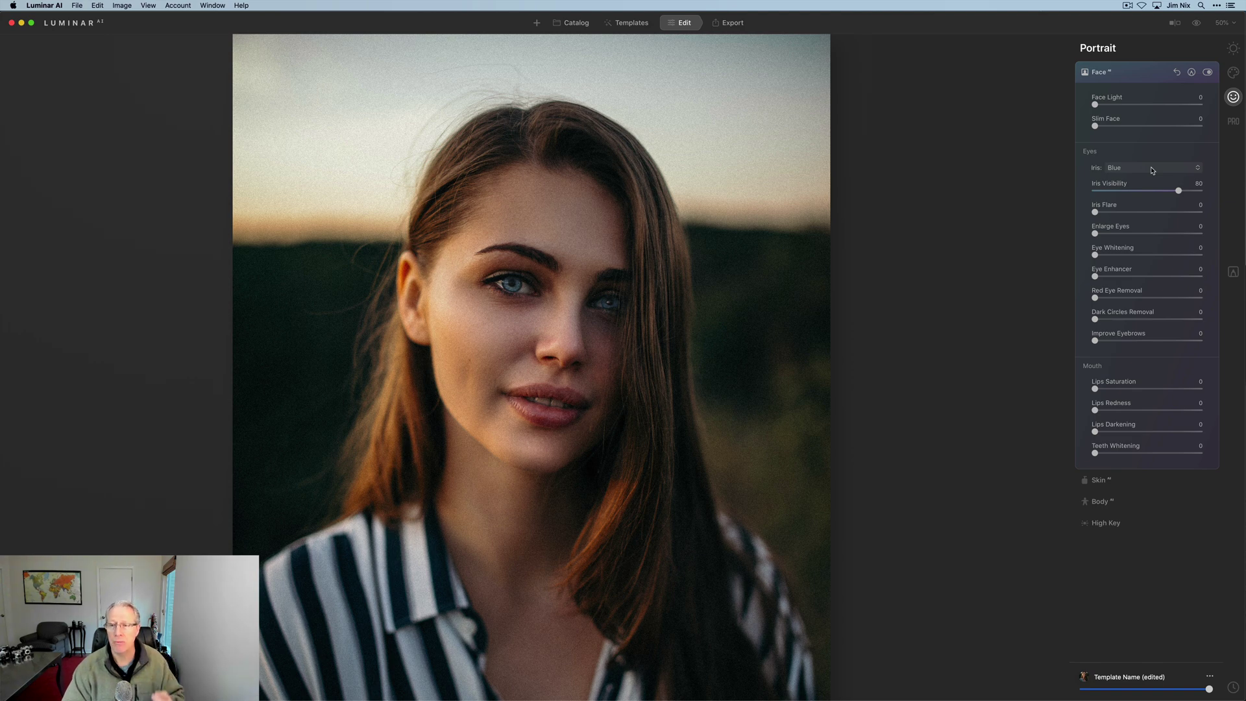
pyautogui.click(1152, 170)
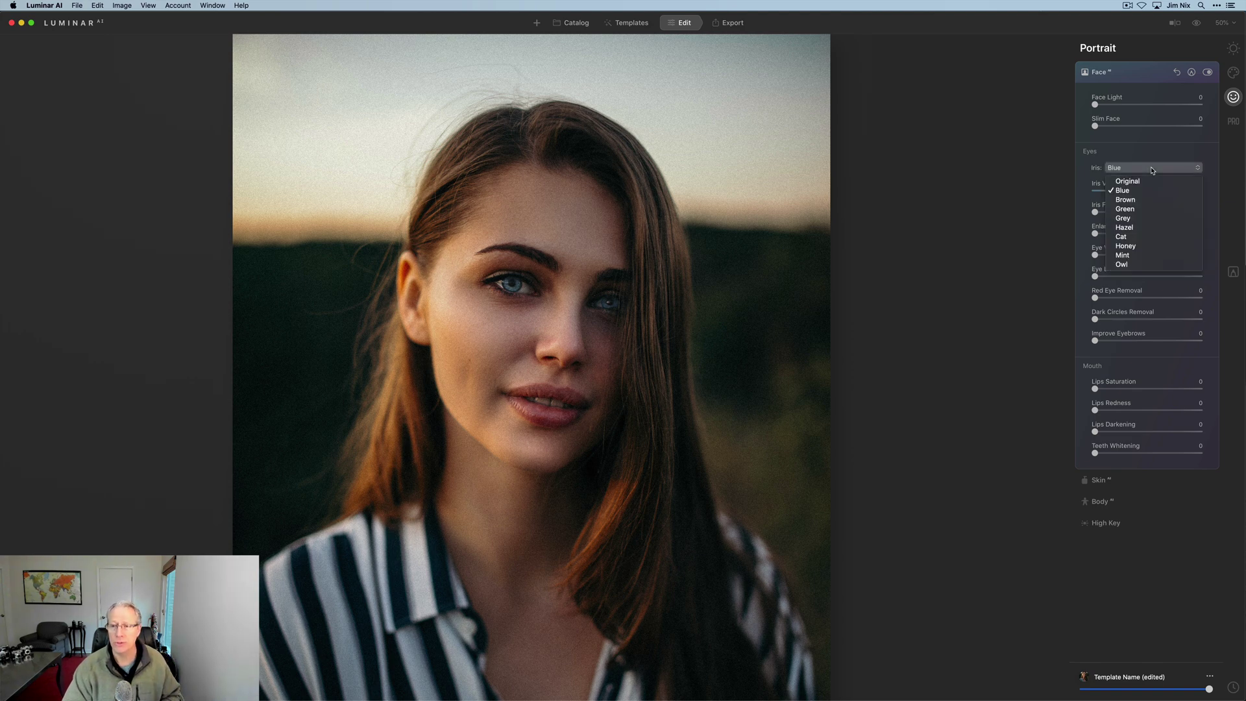
pyautogui.click(1122, 264)
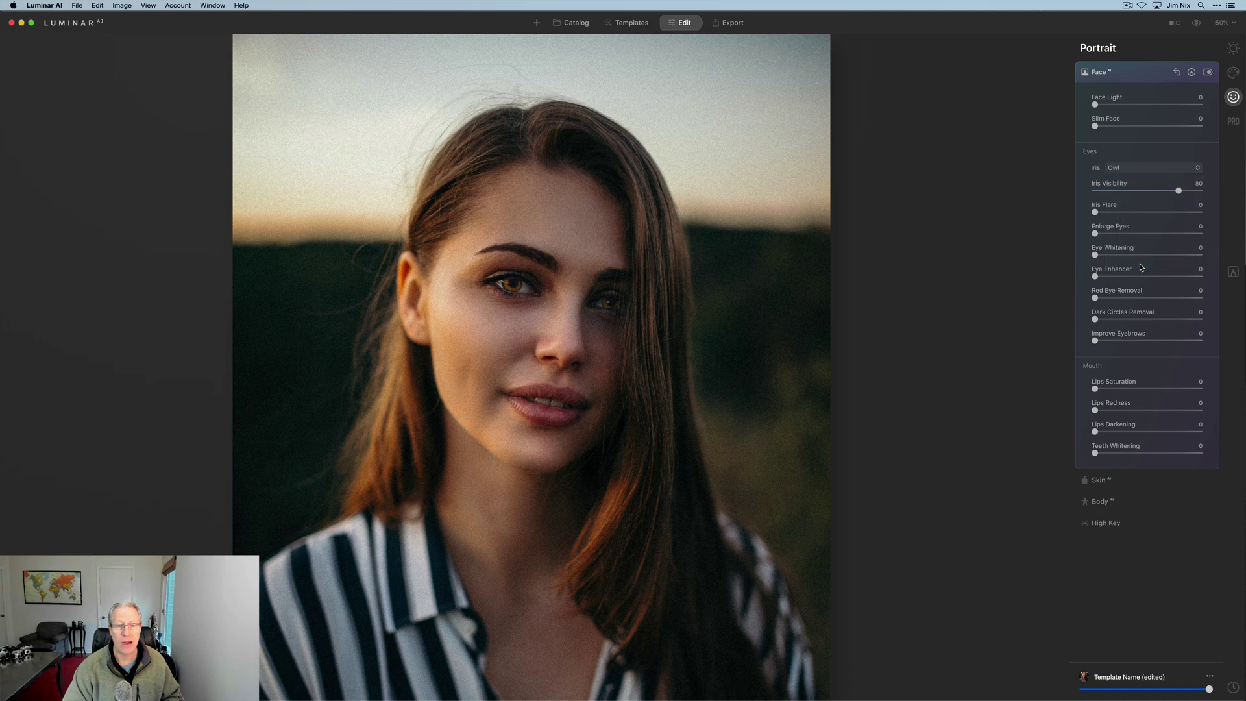
pyautogui.click(1138, 168)
pyautogui.click(1130, 237)
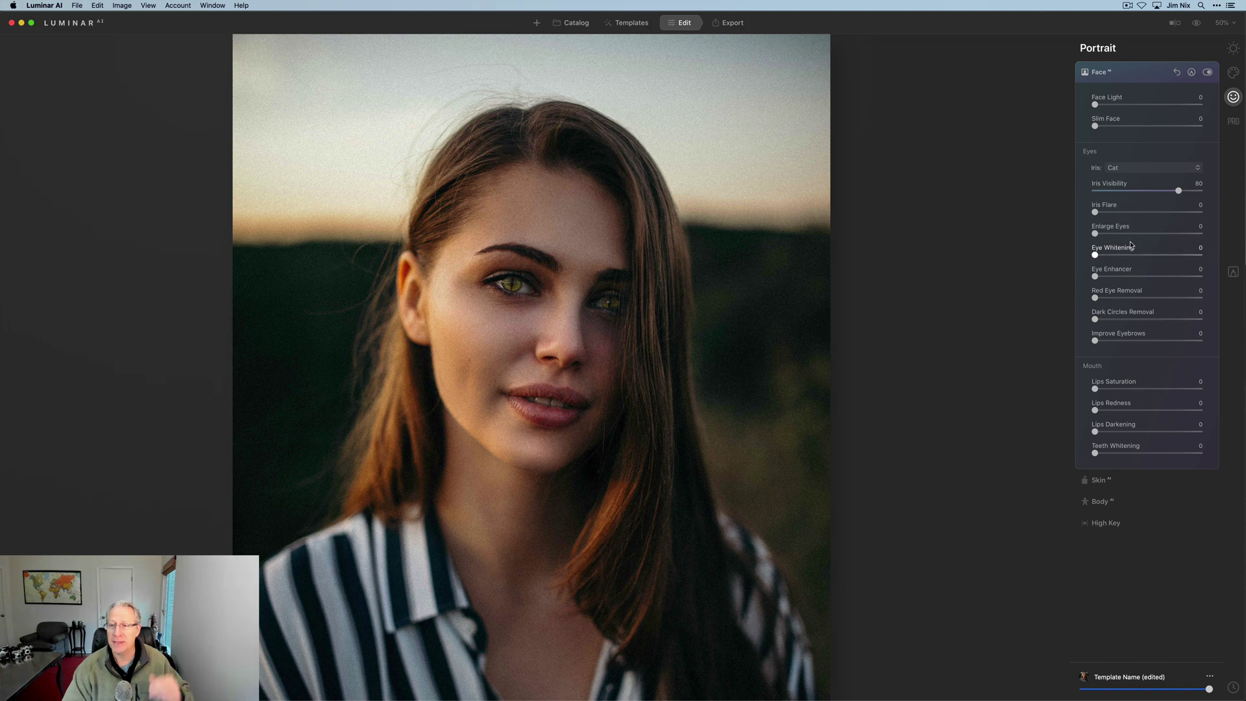
pyautogui.click(1136, 168)
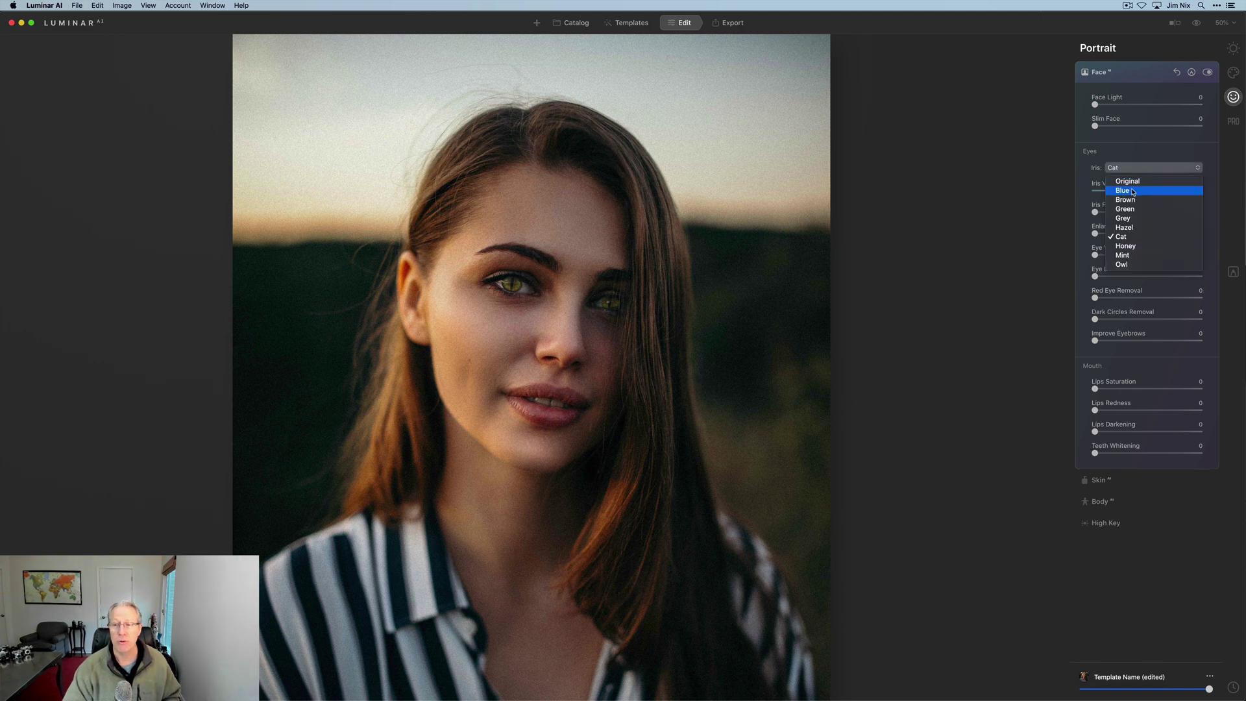
pyautogui.click(1133, 191)
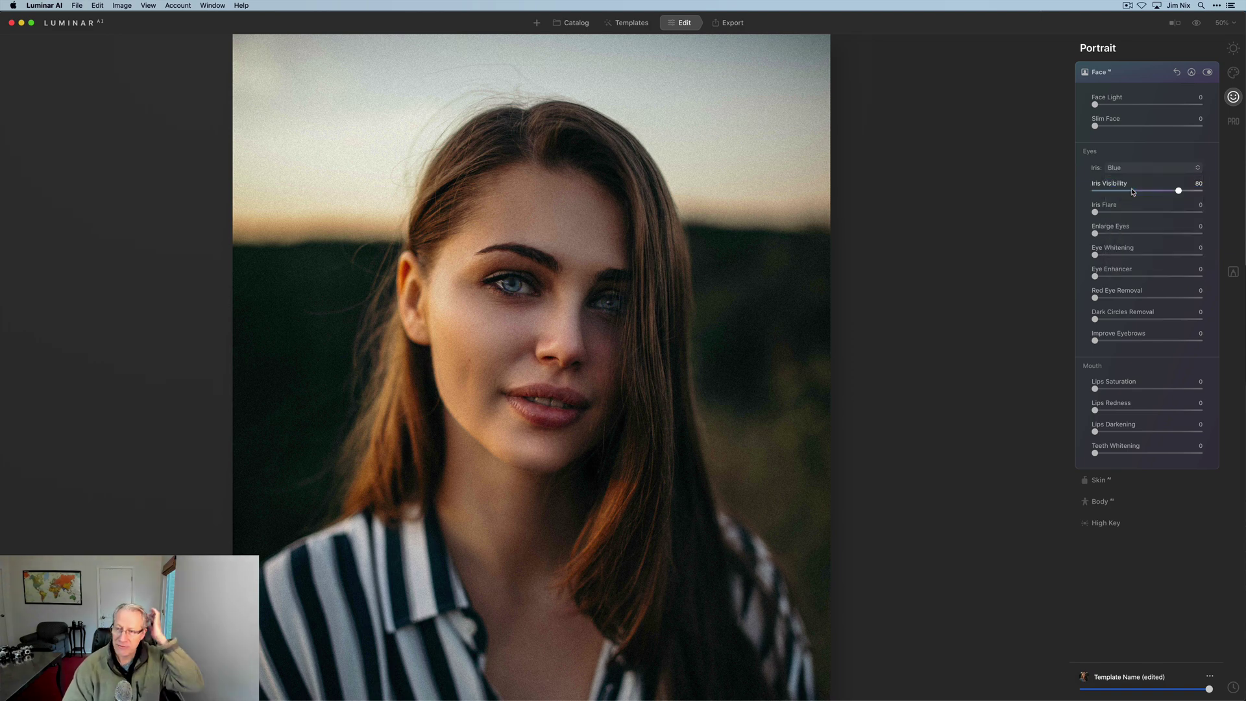
# - Add iris flare, reset Eye Enlargement to 0, and set Eye Whitening to 79
pyautogui.moveTo(1095, 212); pyautogui.dragTo(1148, 234)
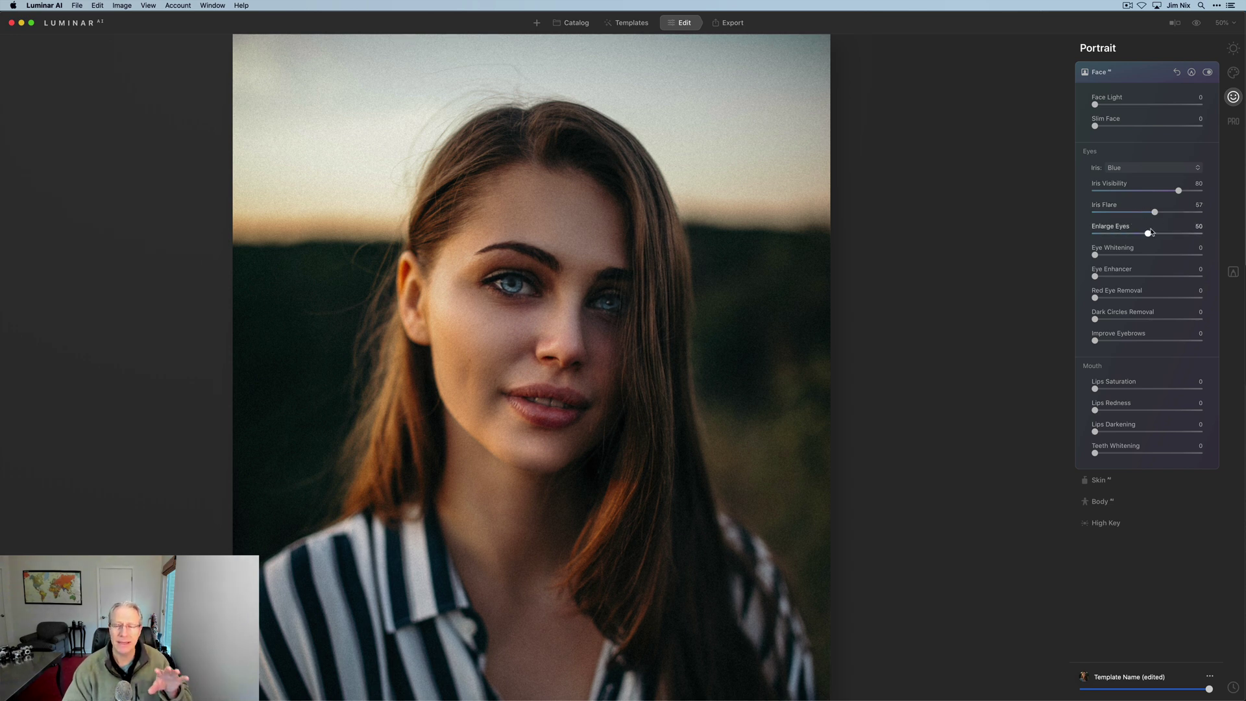
pyautogui.doubleClick(1121, 228)
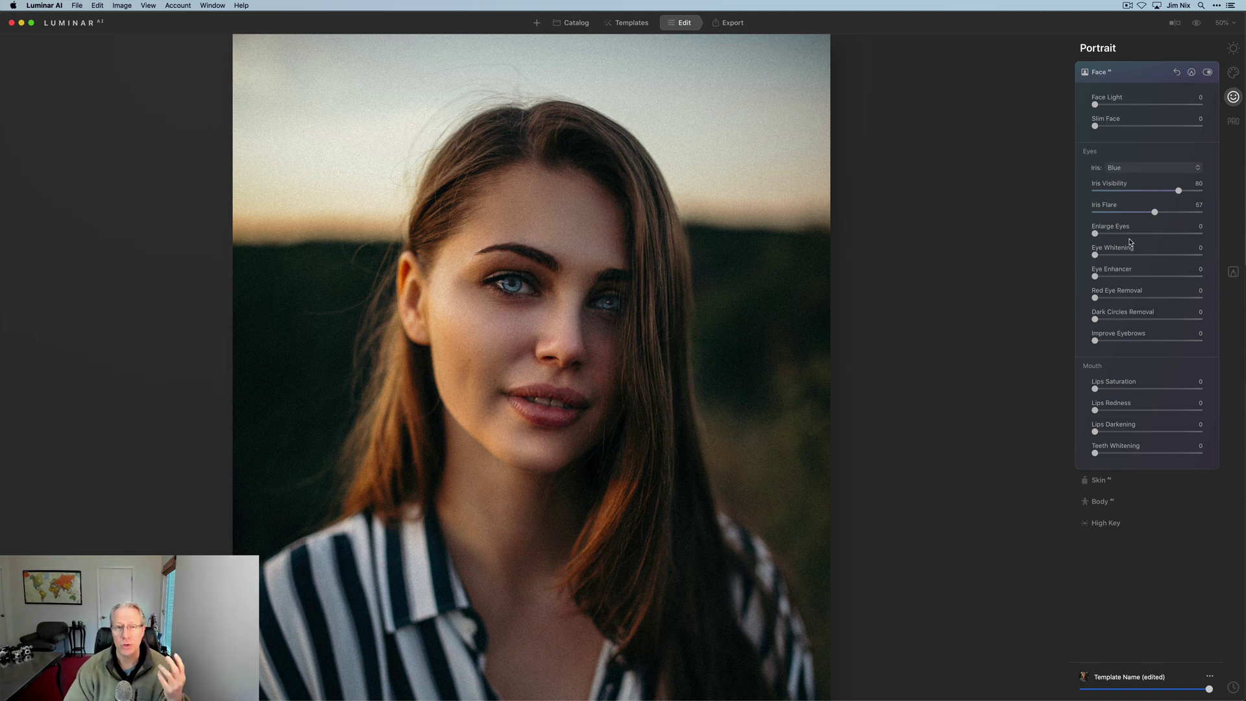
pyautogui.moveTo(1095, 255); pyautogui.dragTo(1243, 241)
pyautogui.moveTo(1160, 247); pyautogui.dragTo(1134, 246)
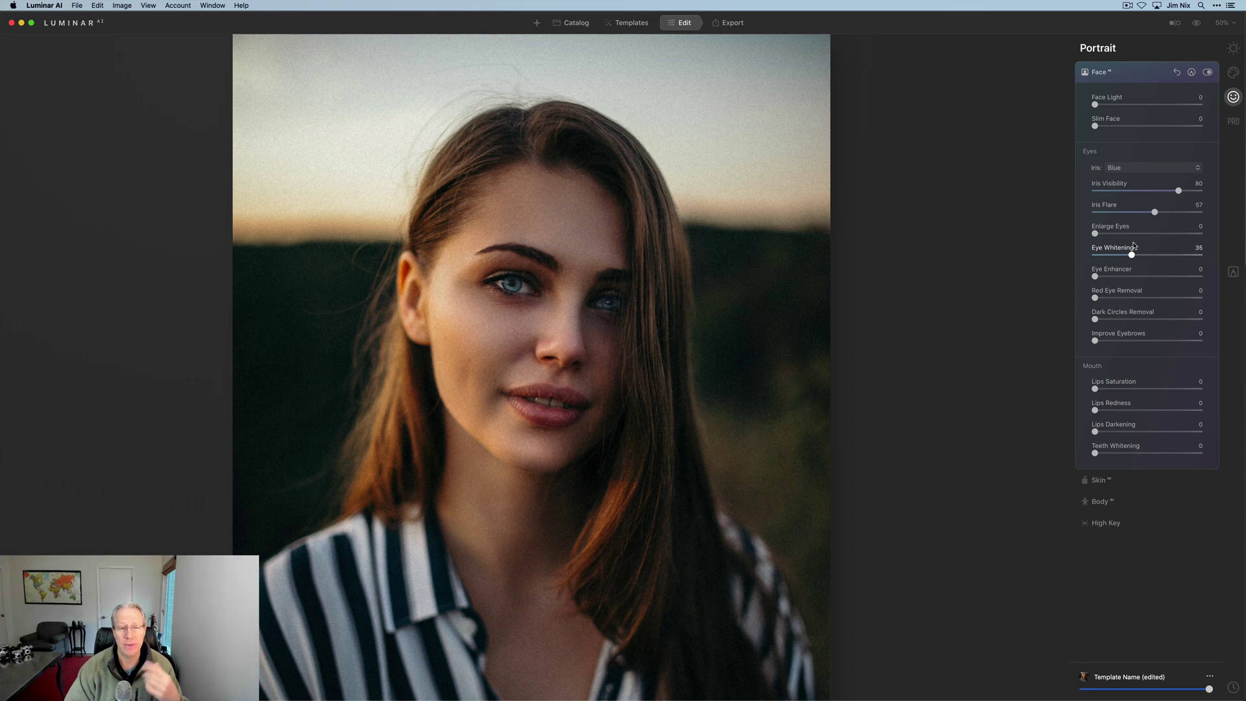
pyautogui.moveTo(1134, 246); pyautogui.dragTo(1181, 245)
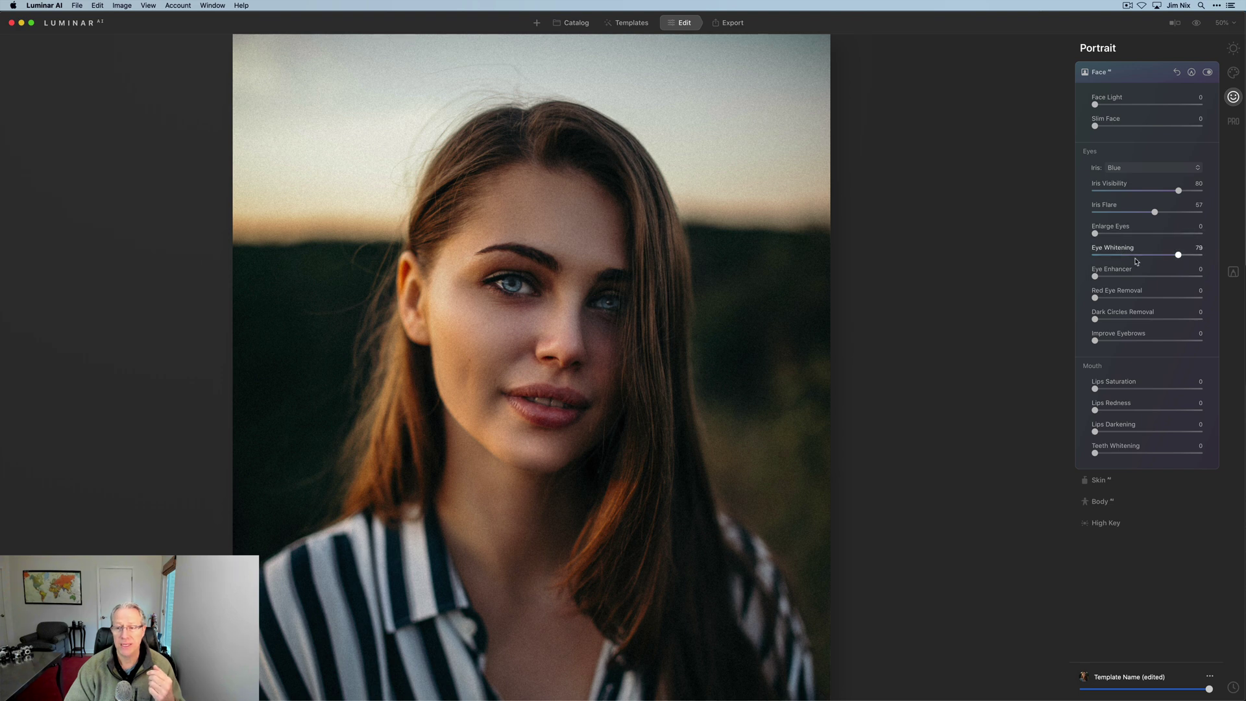
# - Raise Eye Enhancer to 89, reduce dark circles, and set Lips Saturation 38, Redness 23
pyautogui.moveTo(1115, 276); pyautogui.dragTo(1192, 275)
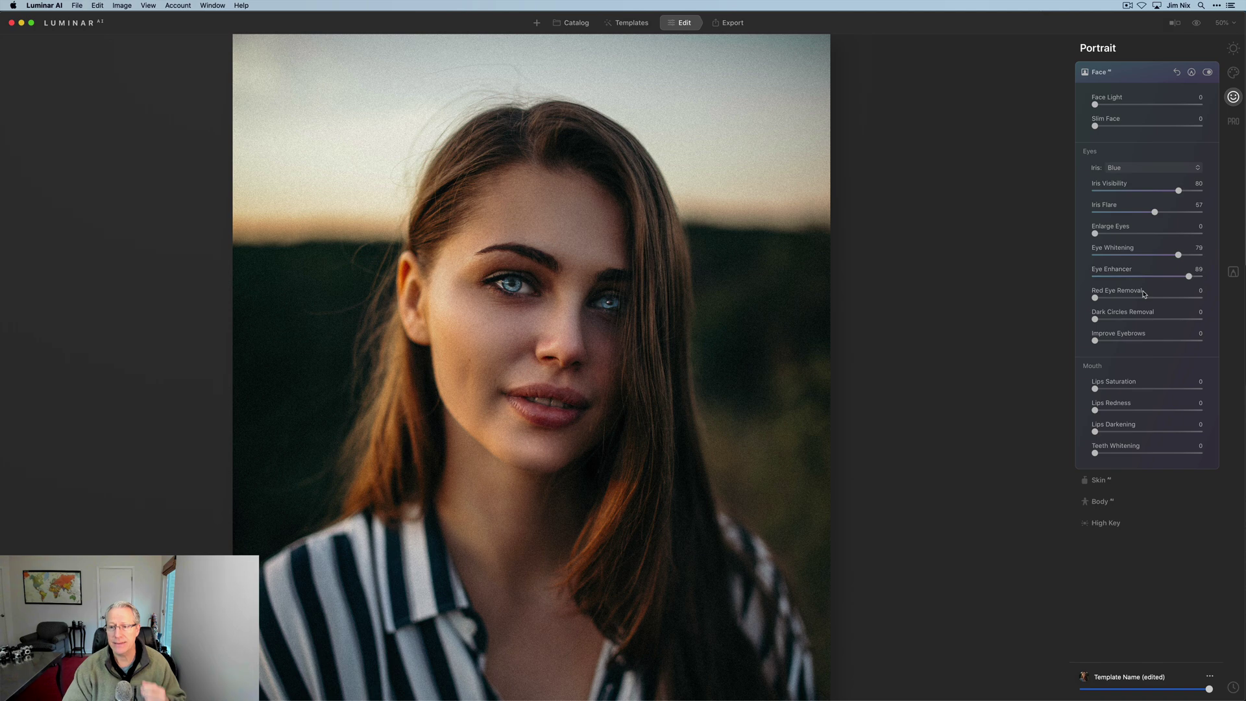
pyautogui.moveTo(1095, 318); pyautogui.dragTo(1161, 318)
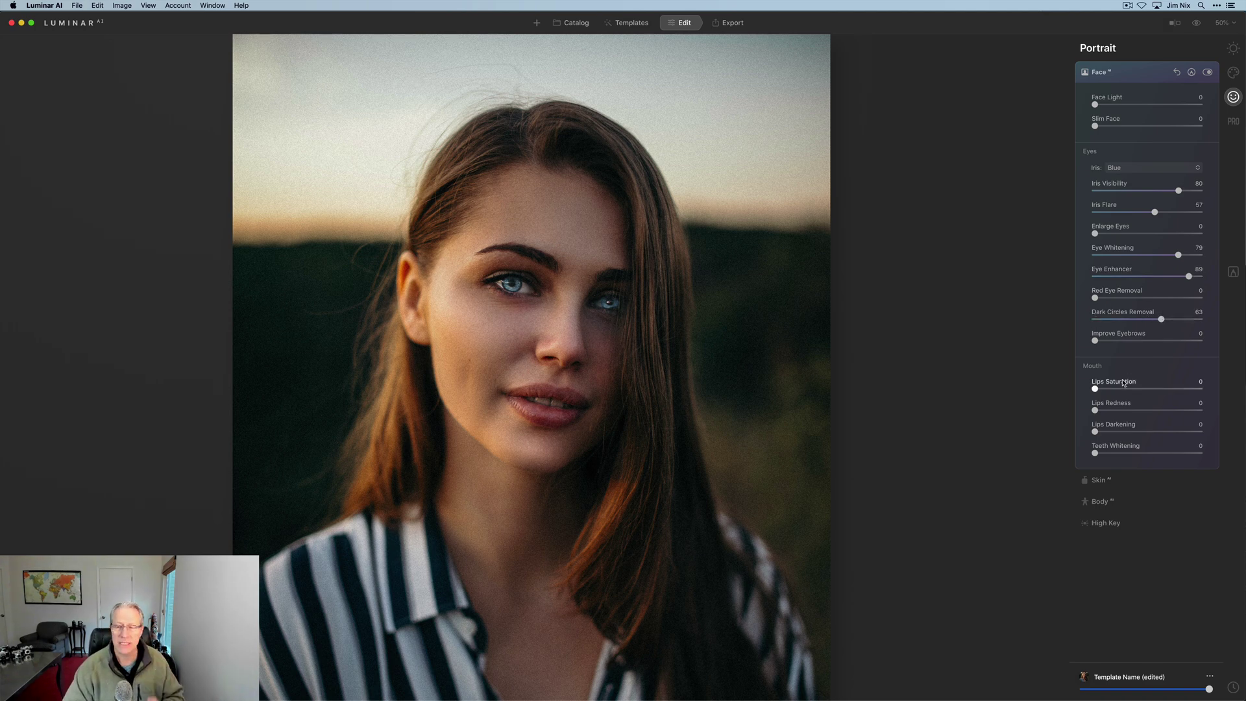
pyautogui.moveTo(1096, 390); pyautogui.dragTo(1119, 411)
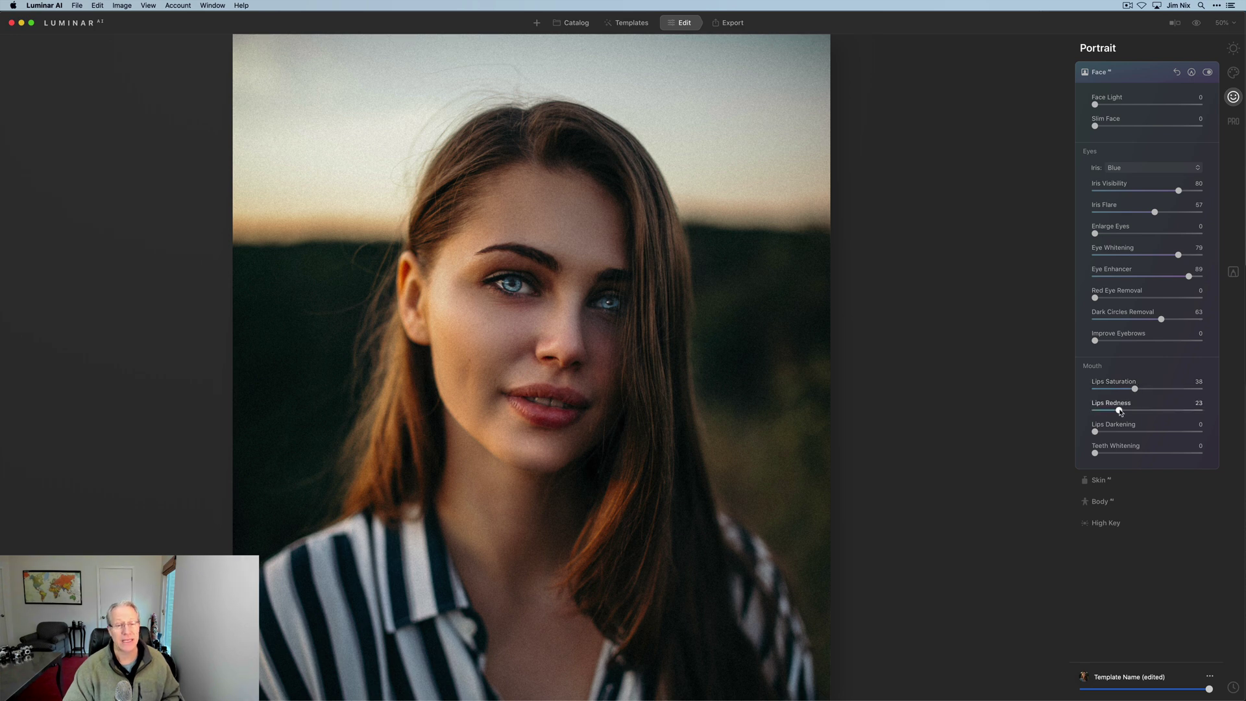
# - Reset the Face adjustments, then smooth the skin with Skin amount 81
pyautogui.click(1176, 73)
pyautogui.click(1153, 78)
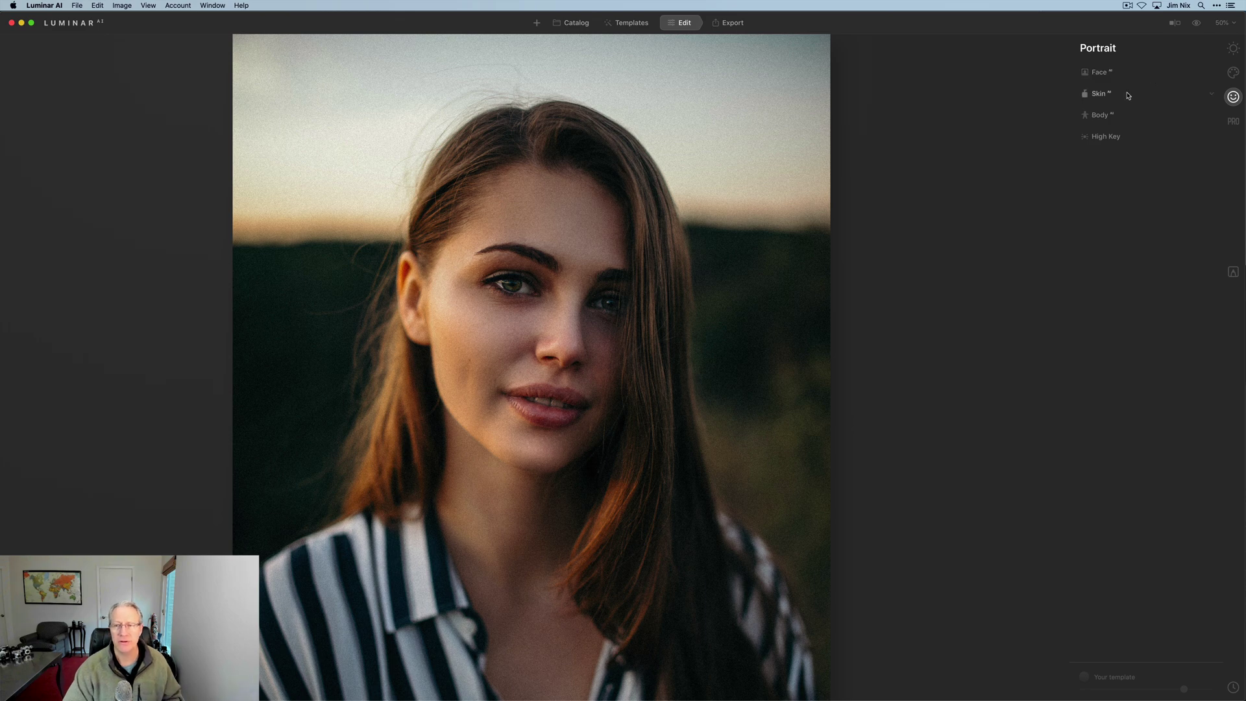
pyautogui.click(1127, 95)
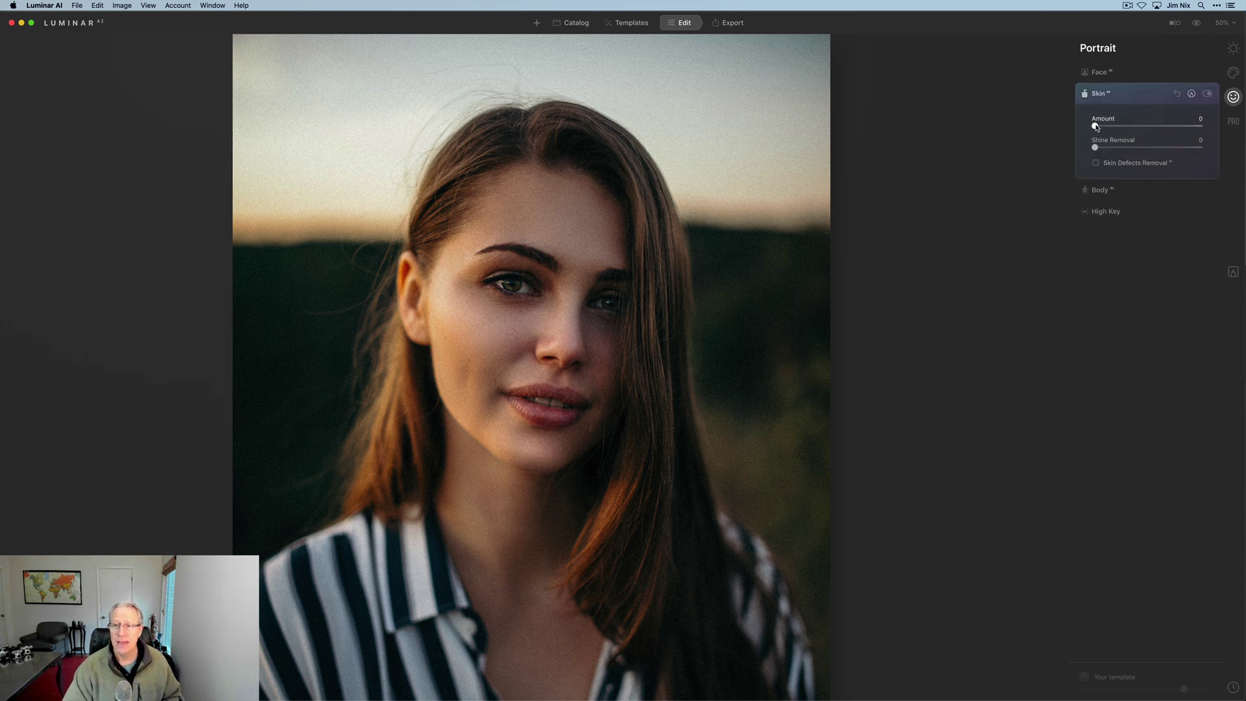
pyautogui.moveTo(1095, 127); pyautogui.dragTo(1209, 120)
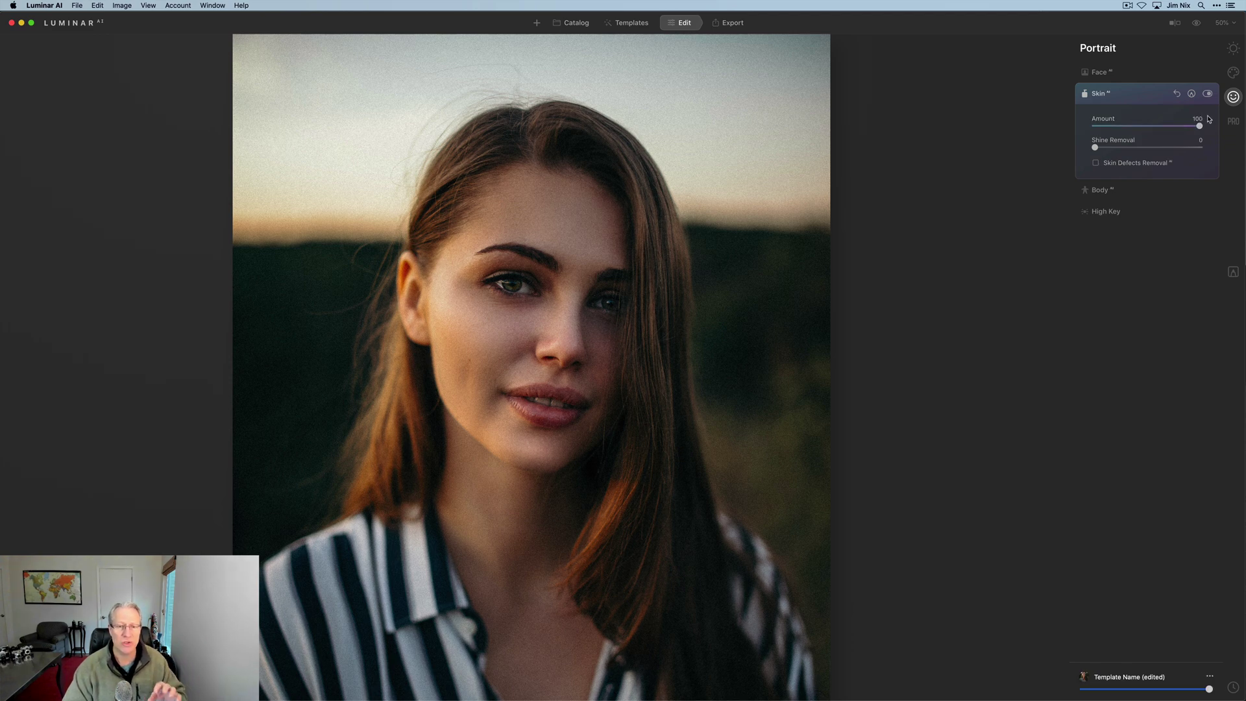
# - Compare the skin effect, set Shine Removal to about 69, and advance to the denim-jacket portrait
pyautogui.click(1207, 94)
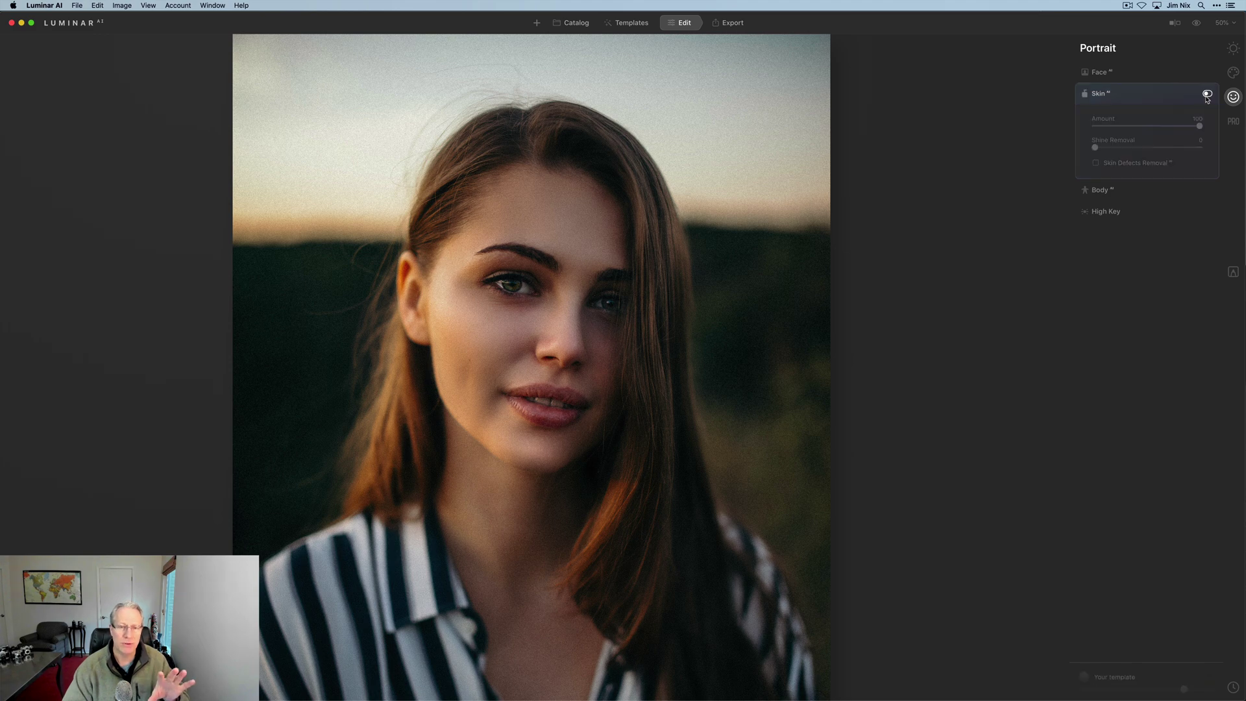
pyautogui.click(1207, 94)
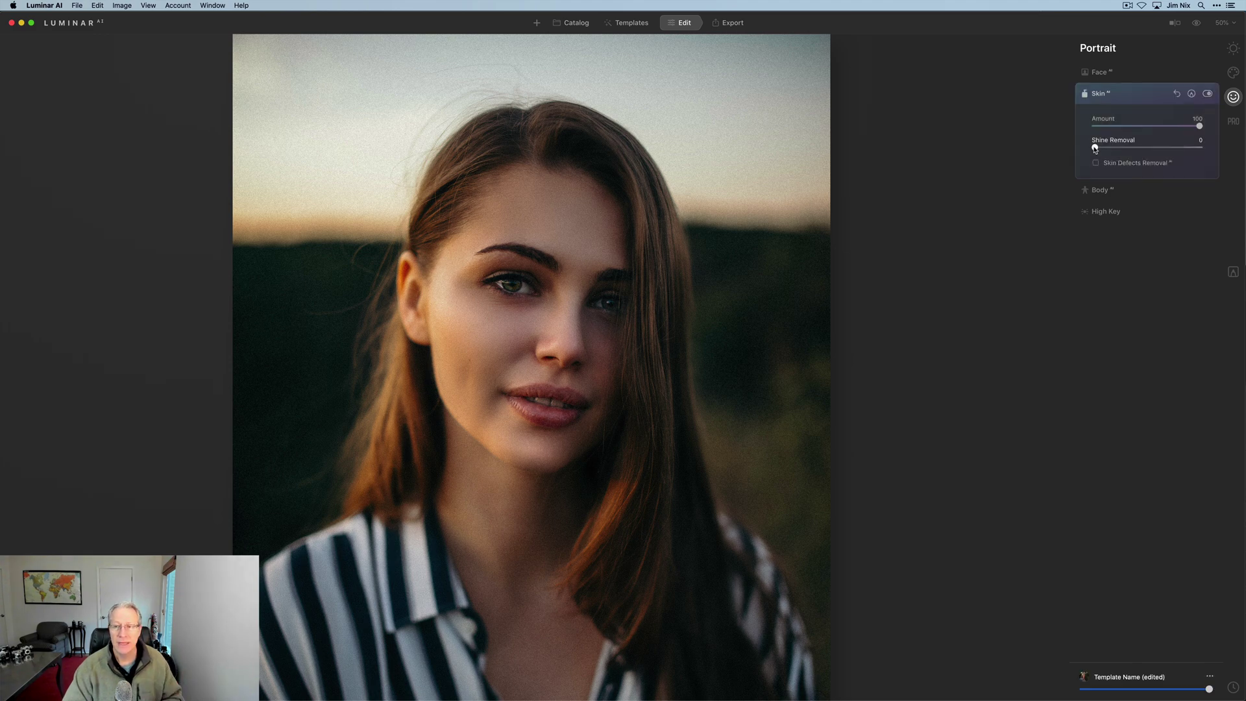
pyautogui.moveTo(1095, 147); pyautogui.dragTo(1172, 138)
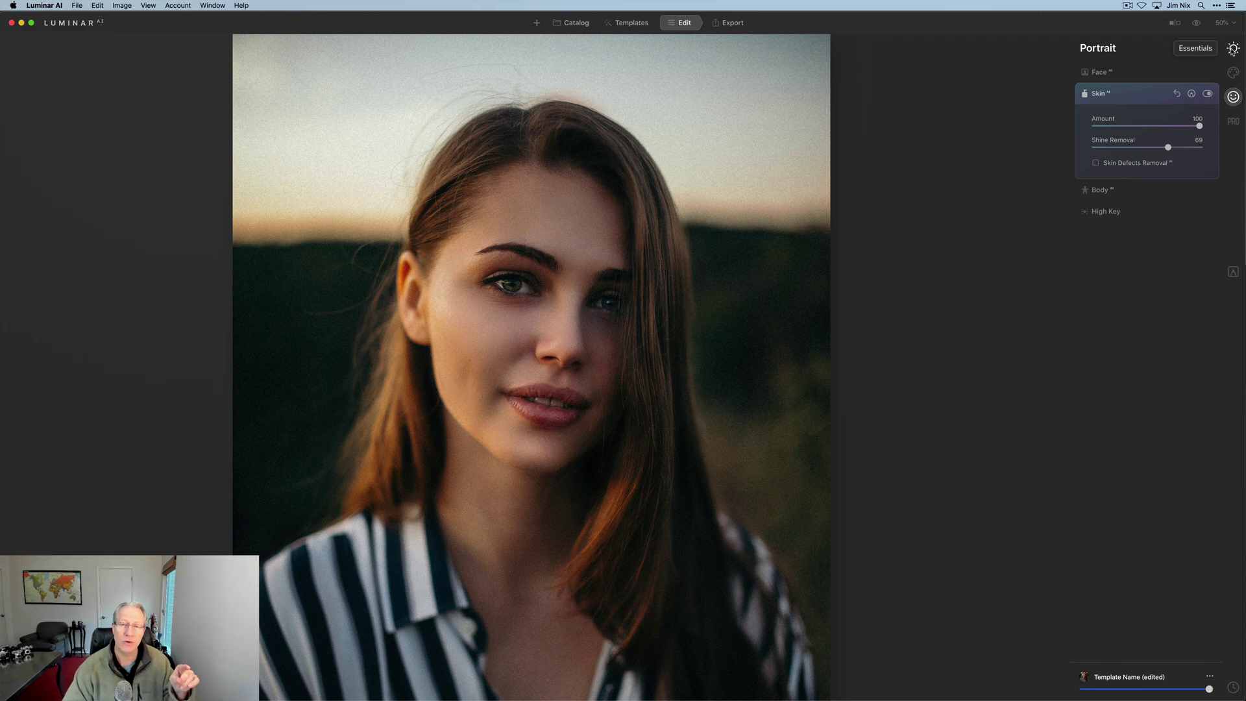
pyautogui.press('Right')
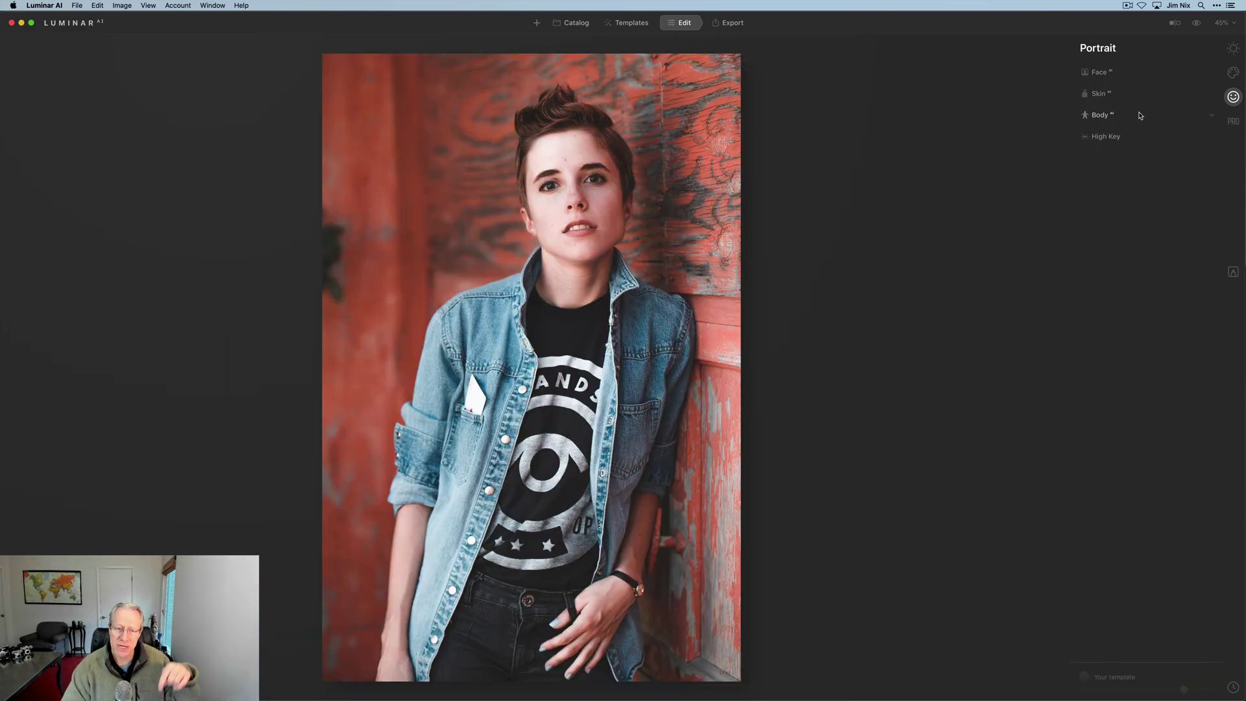
pyautogui.click(1139, 115)
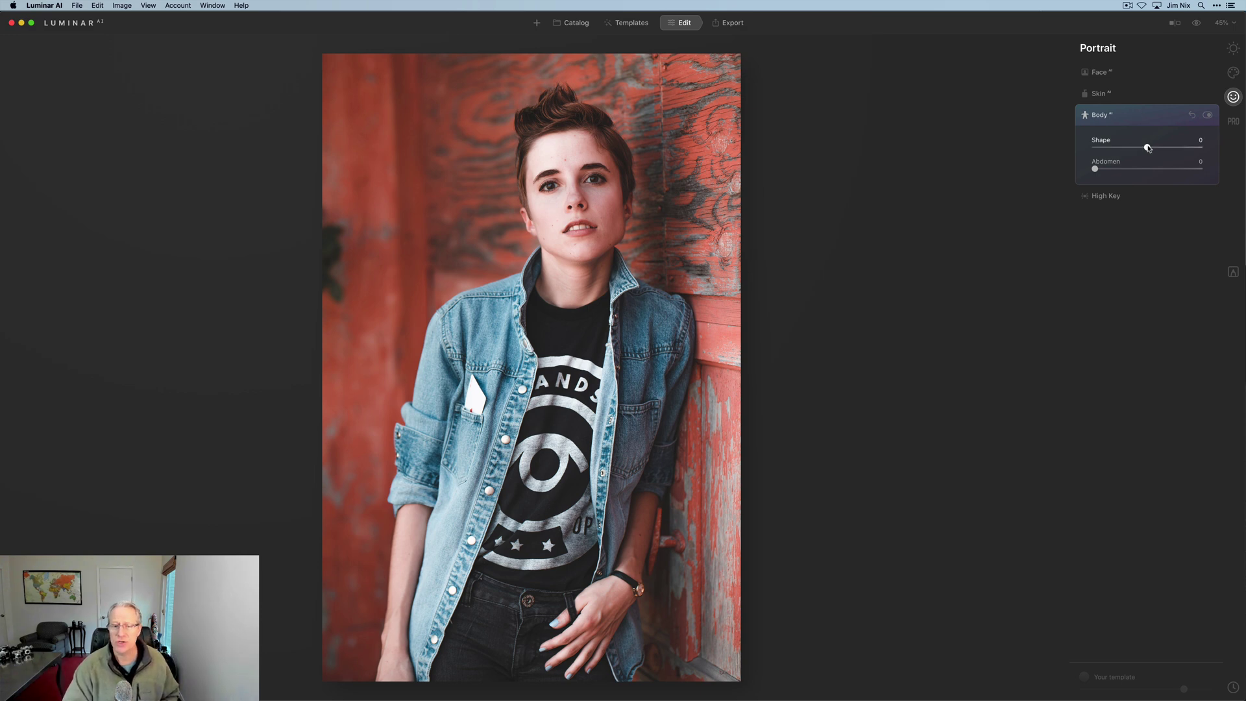
pyautogui.moveTo(1147, 147); pyautogui.dragTo(1114, 149)
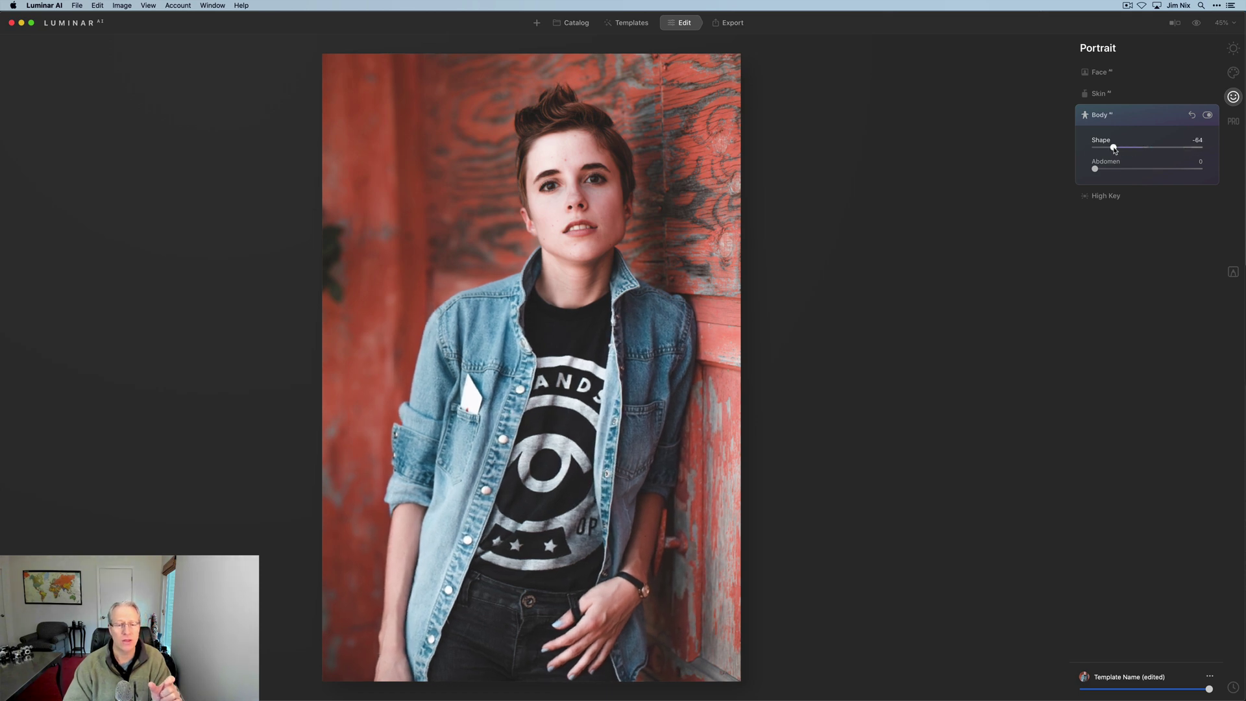
pyautogui.doubleClick(1114, 148)
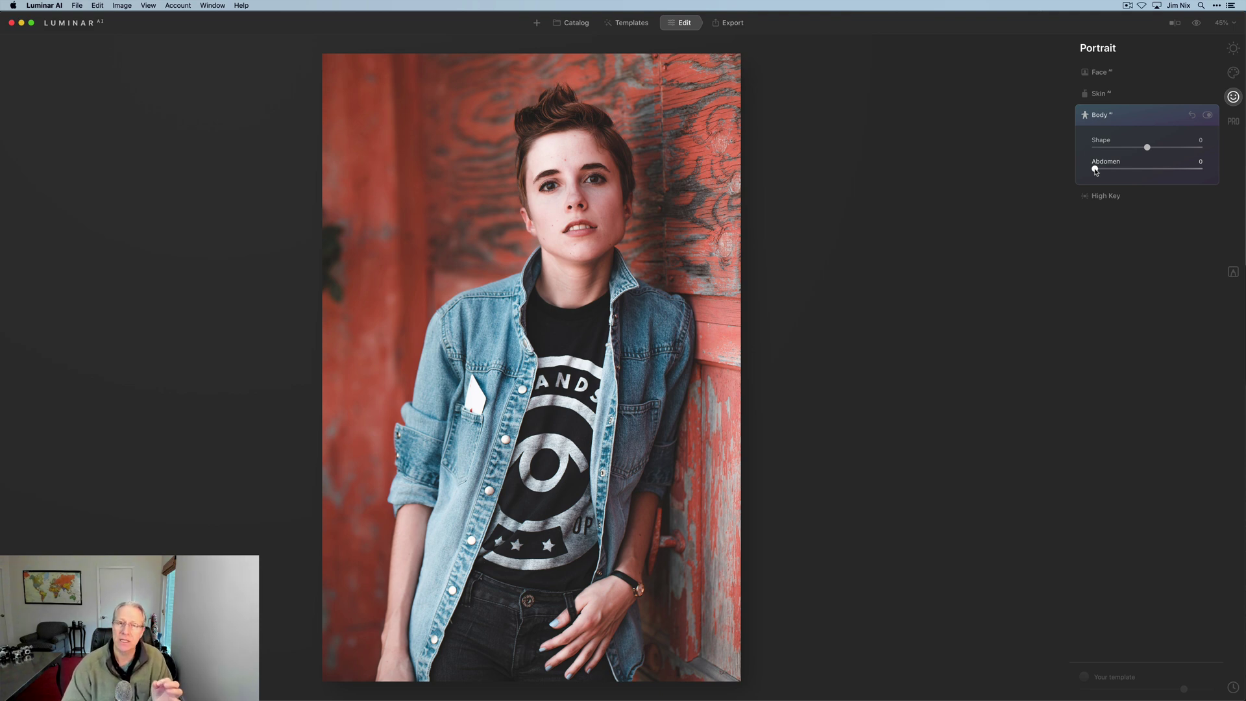
pyautogui.moveTo(1095, 171); pyautogui.dragTo(1133, 172)
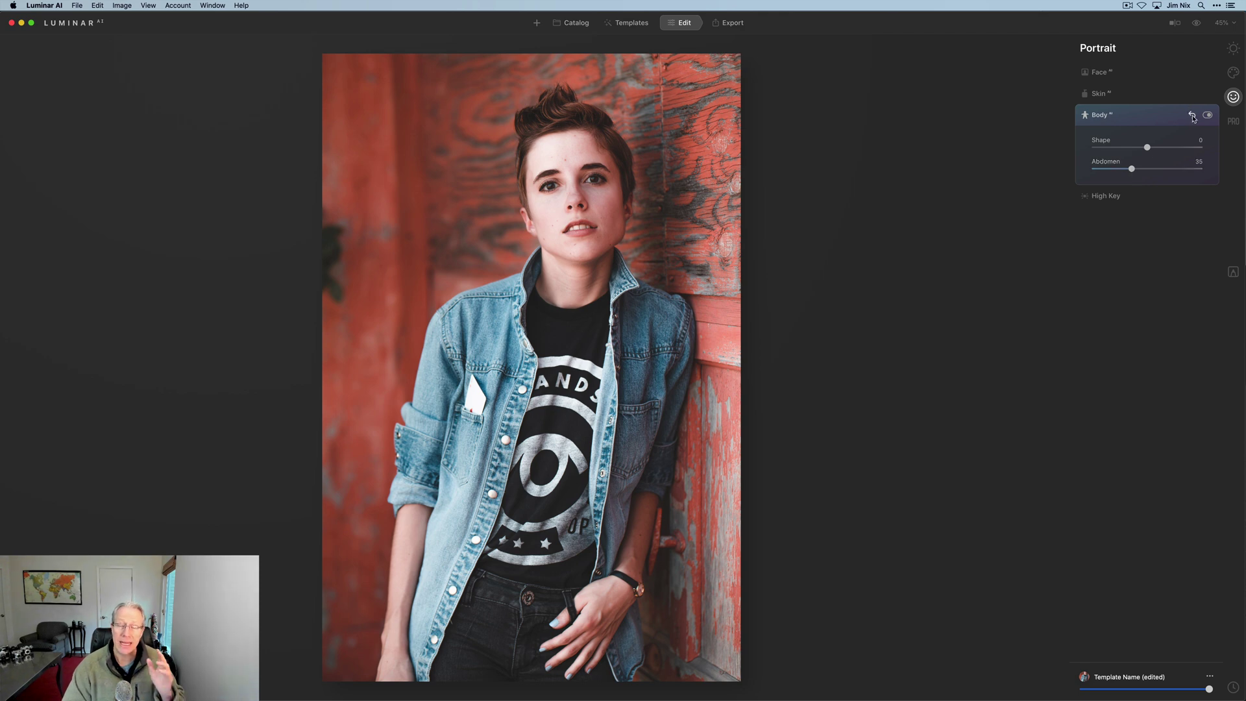
pyautogui.click(1193, 118)
# - Apply High Key at Amount 85, Standard 53, Dynamic 22, Blacks 18, and compare with the original
pyautogui.click(1154, 121)
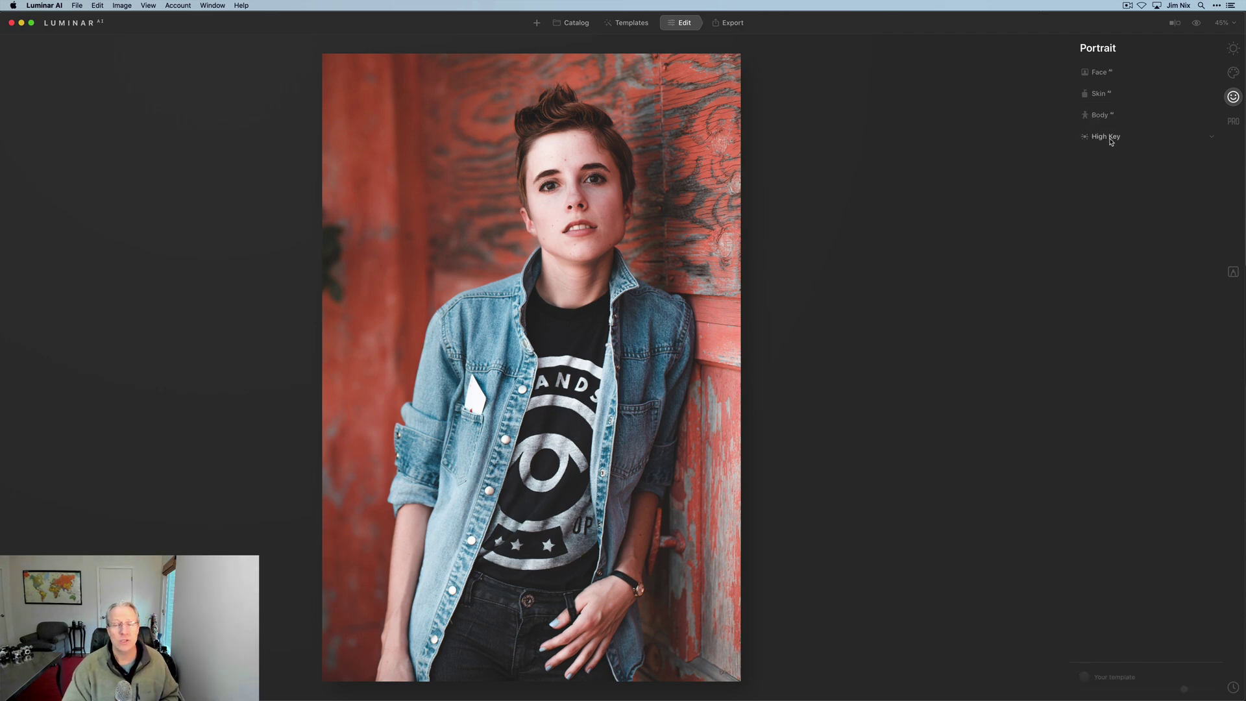
pyautogui.click(1110, 139)
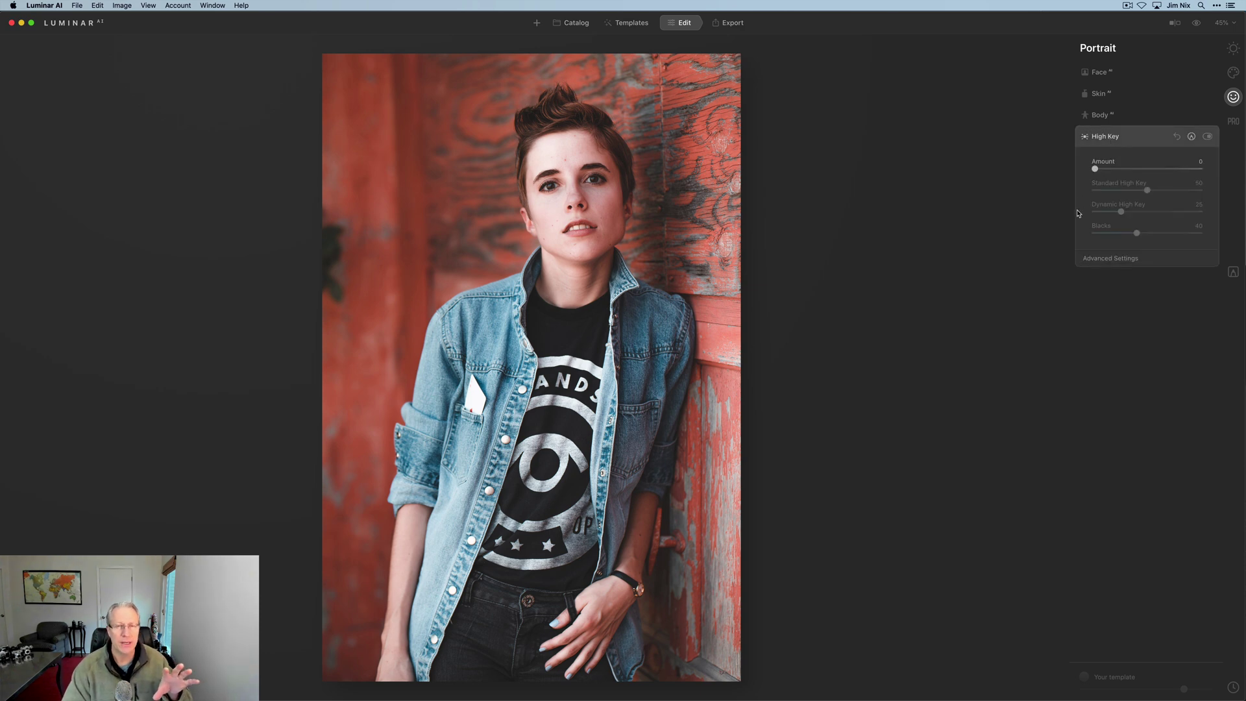
pyautogui.moveTo(1093, 168); pyautogui.dragTo(1115, 237)
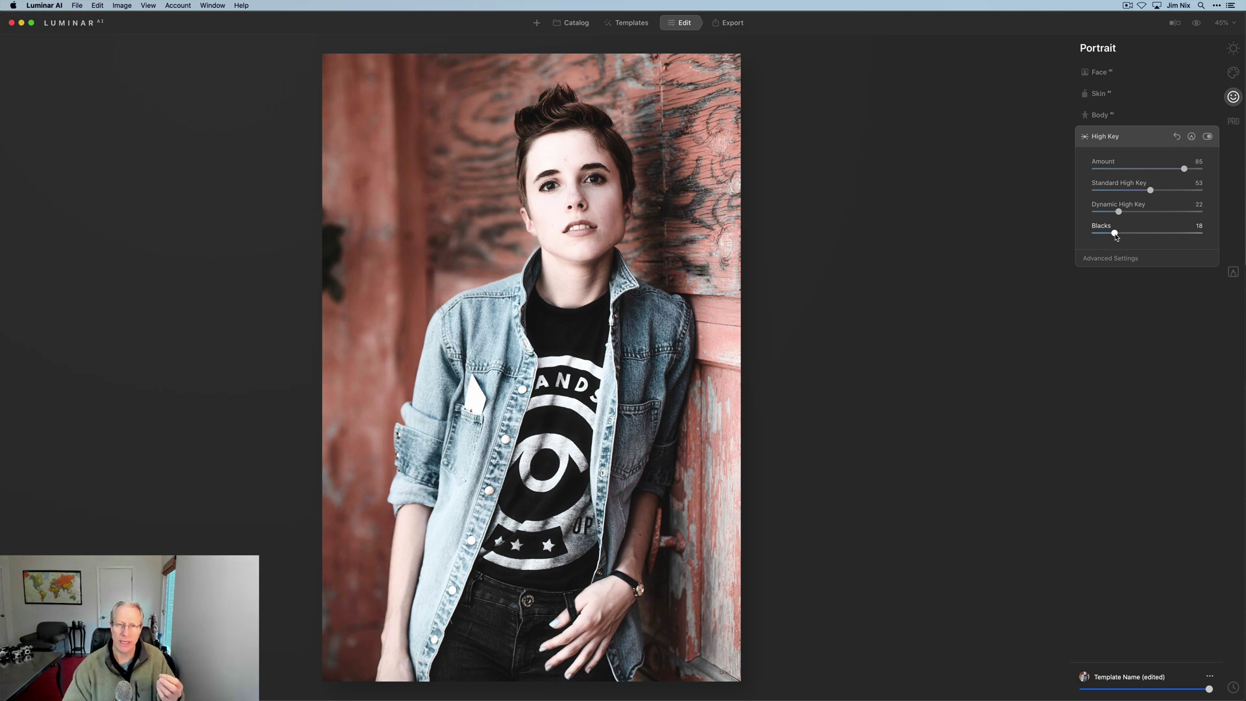
pyautogui.click(1207, 137)
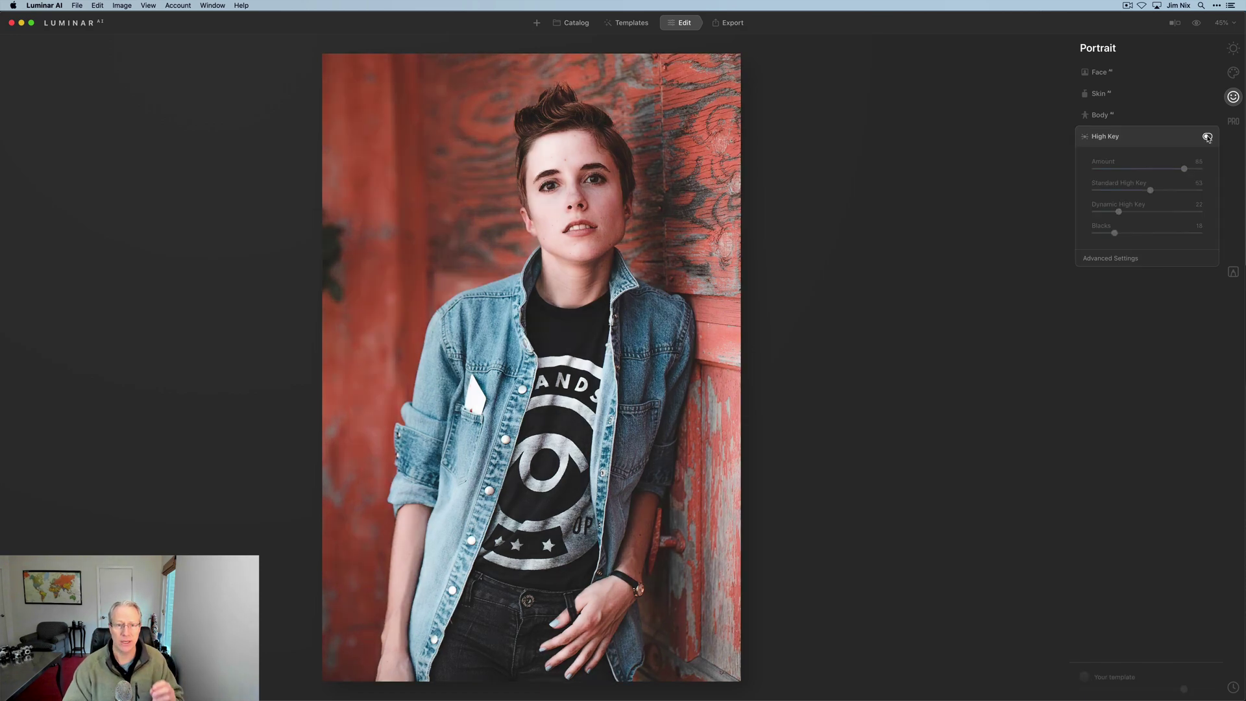
pyautogui.click(1207, 137)
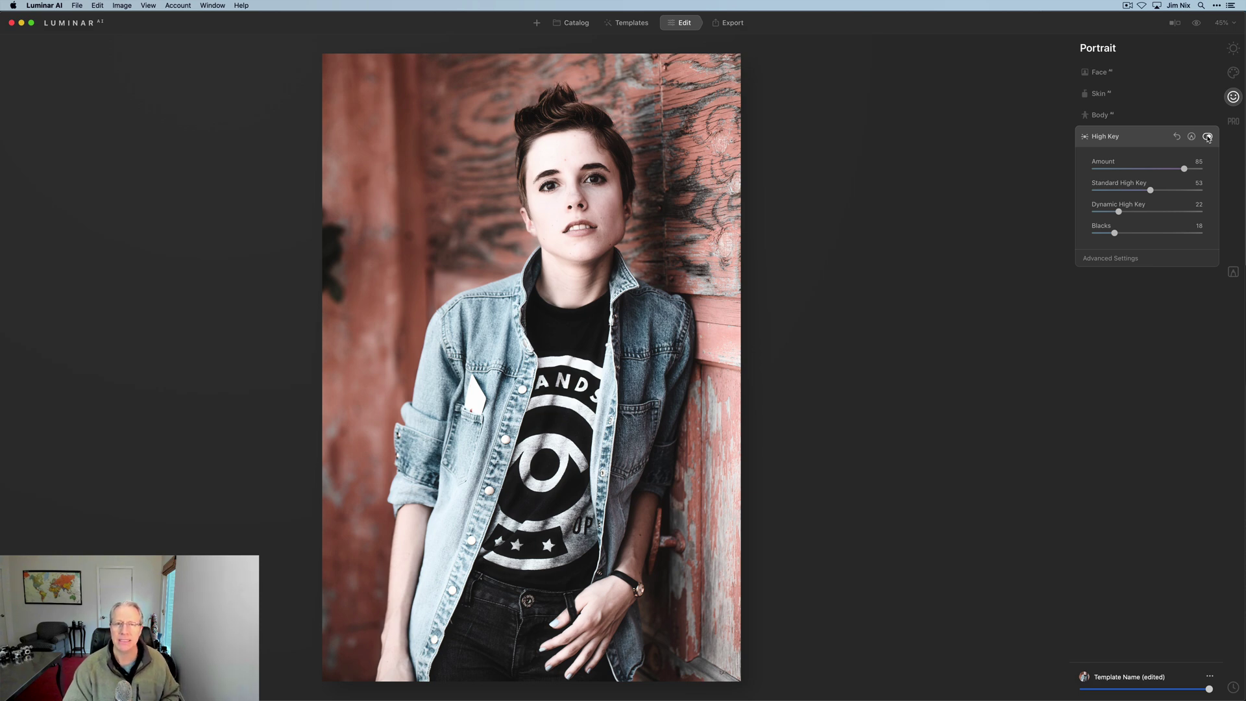
# - Raise High Key Glow to 74 in Advanced Settings and compare before and after
pyautogui.click(1132, 258)
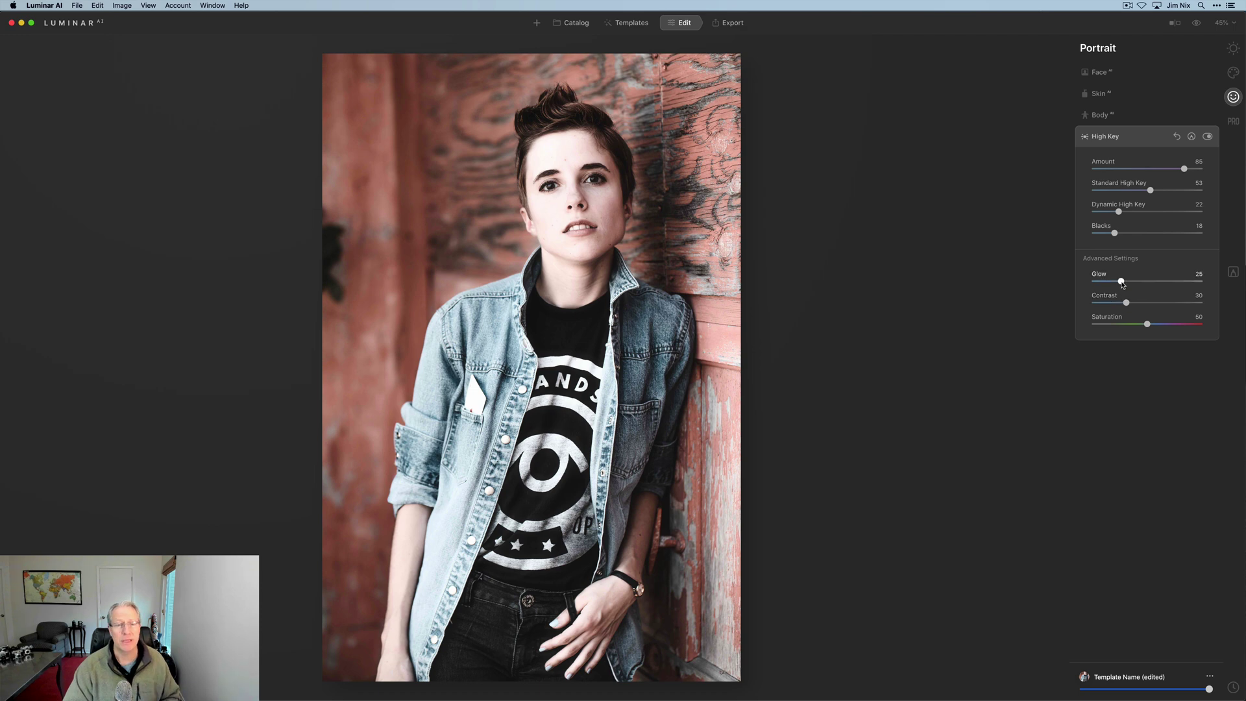
pyautogui.moveTo(1121, 283); pyautogui.dragTo(1174, 281)
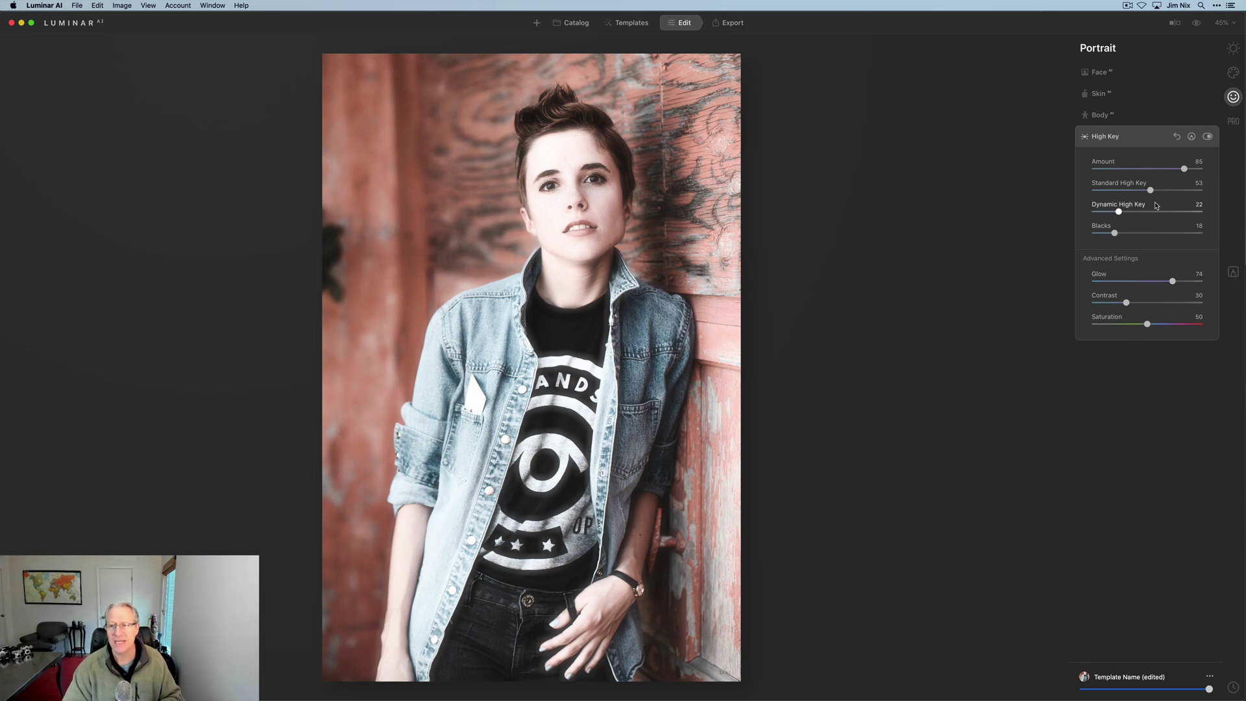
pyautogui.click(1206, 137)
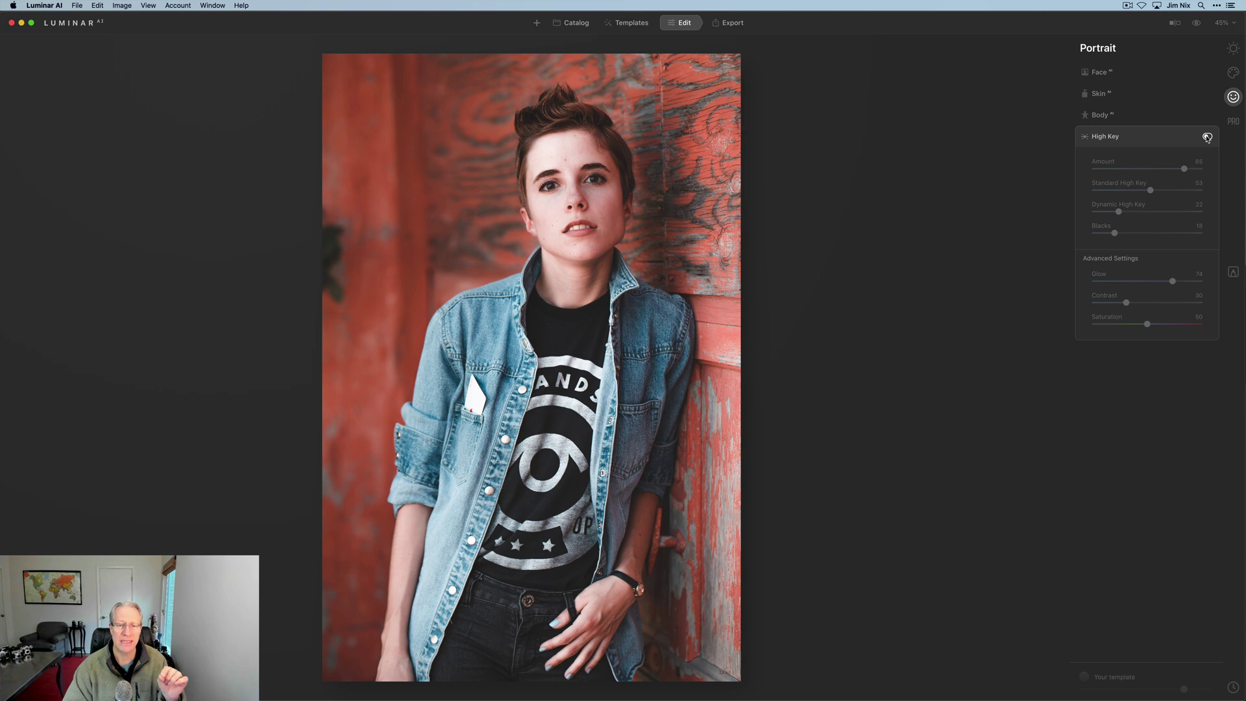
pyautogui.click(1206, 137)
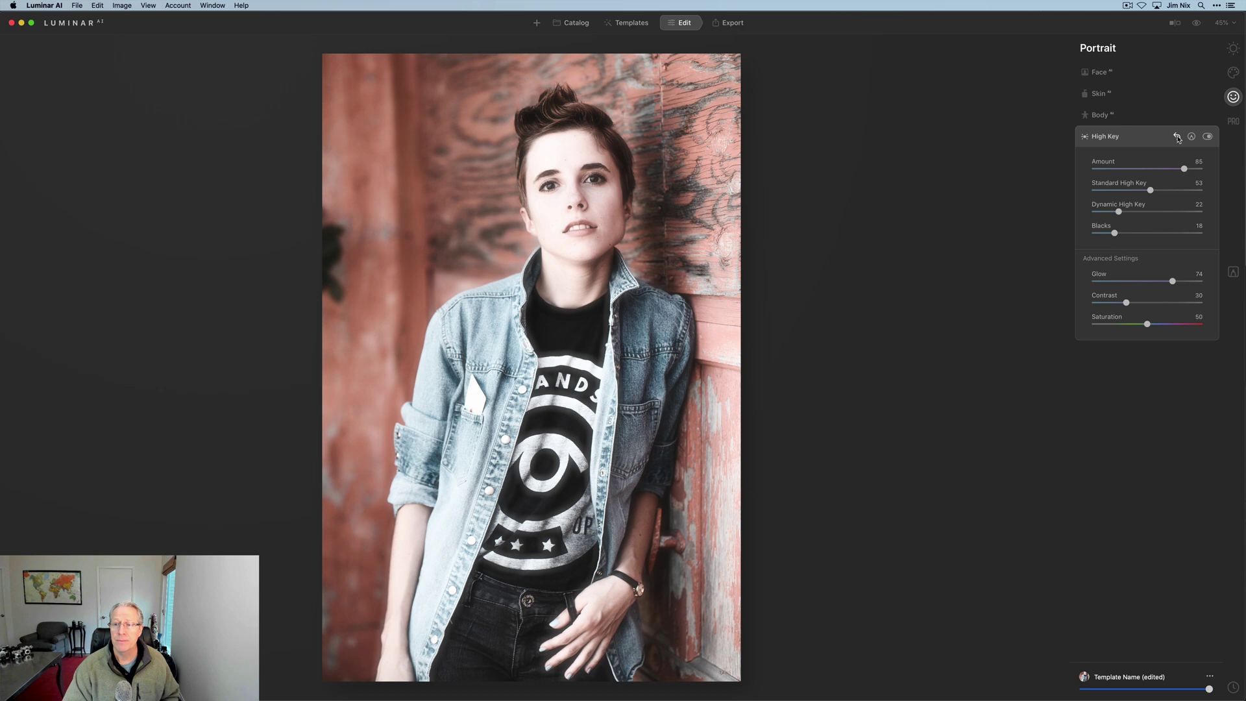
# - Reset the High Key adjustment and collapse its settings
pyautogui.click(1177, 137)
pyautogui.click(1149, 136)
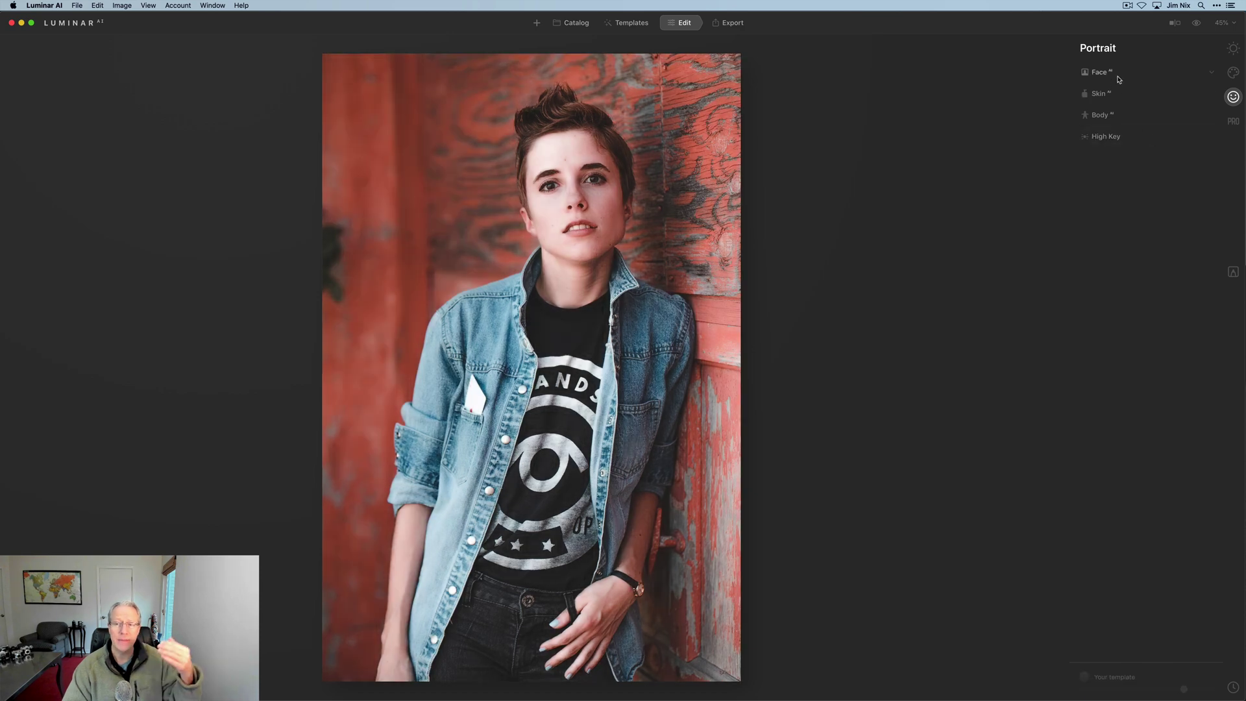